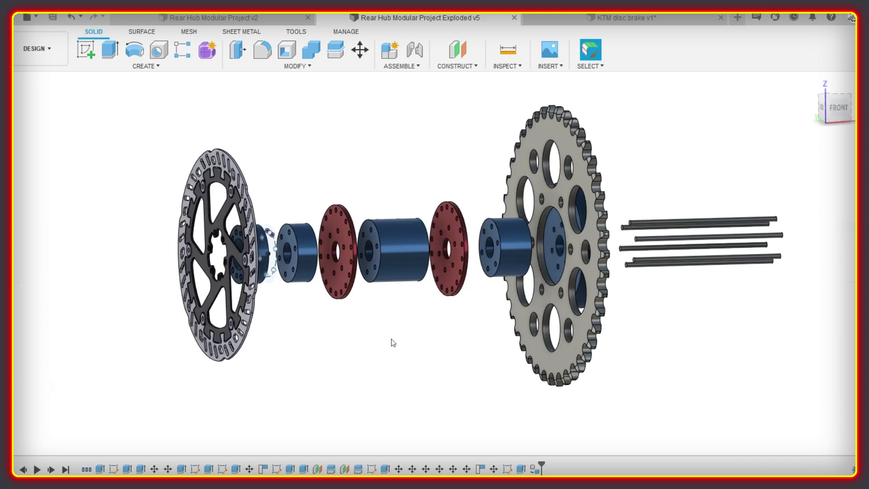
- Zoom and orbit the exploded hub to view it from the back-left
scroll(190, 290, "down", 2)
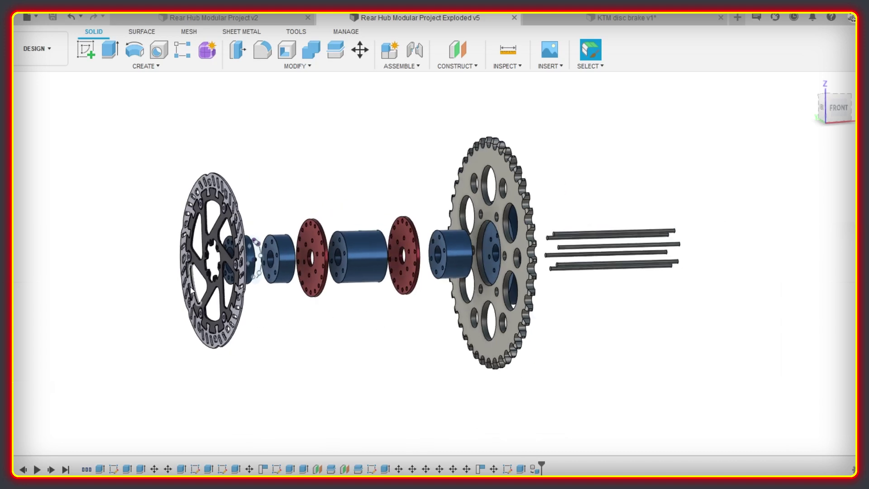
scroll(192, 290, "up", 4)
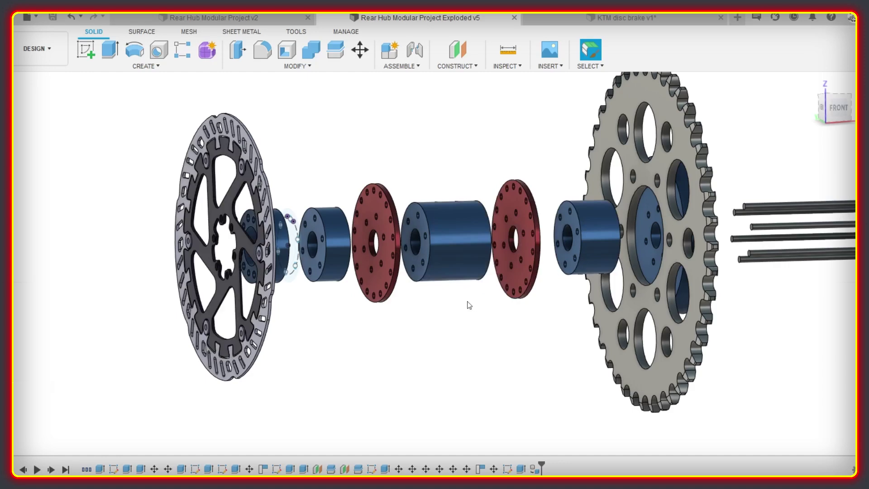
mouse_move(445, 287)
middle_mouse_down("shift")
mouse_move(553, 284)
mouse_move(440, 296)
mouse_move(444, 284)
middle_mouse_up("shift")
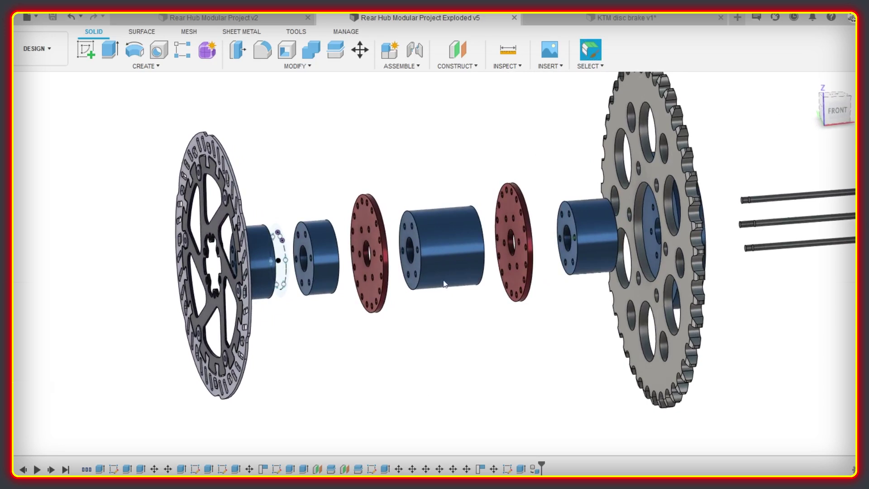
- Switch to the assembled Rear Hub Modular Project v2 design and pan the hub into view
left_click(235, 18)
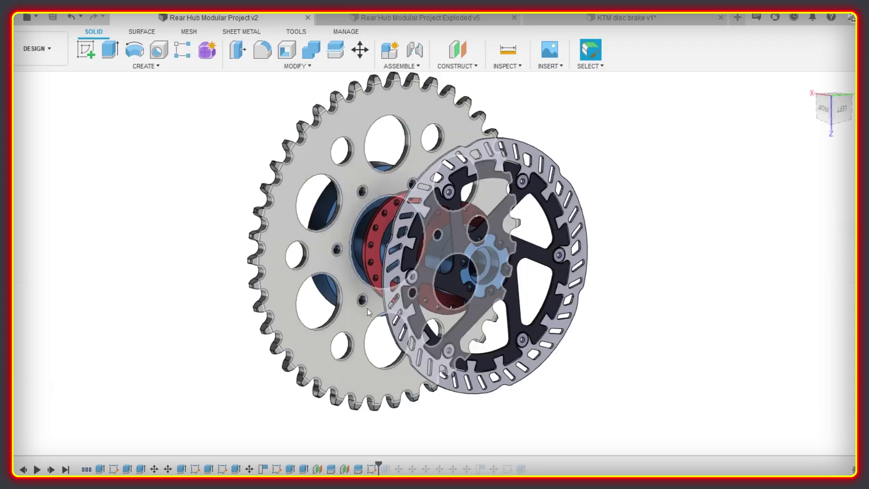
middle_click_drag(366, 309, 409, 310)
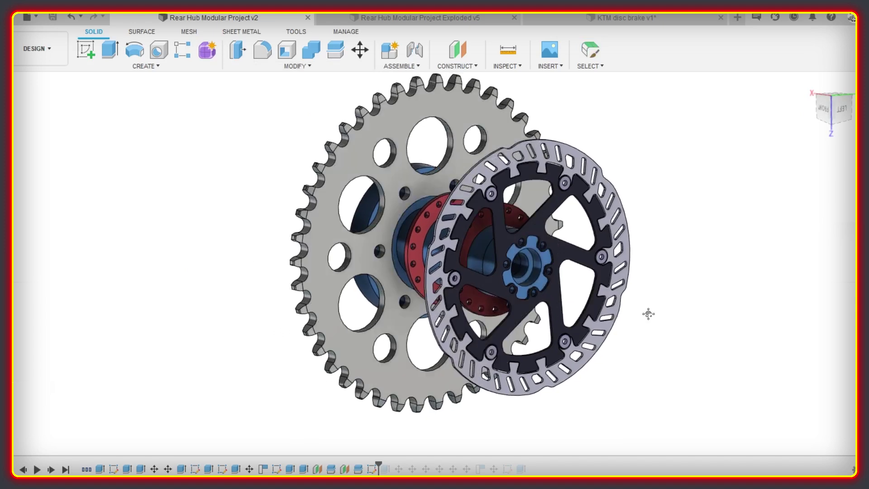
middle_click_drag(648, 314, 503, 315)
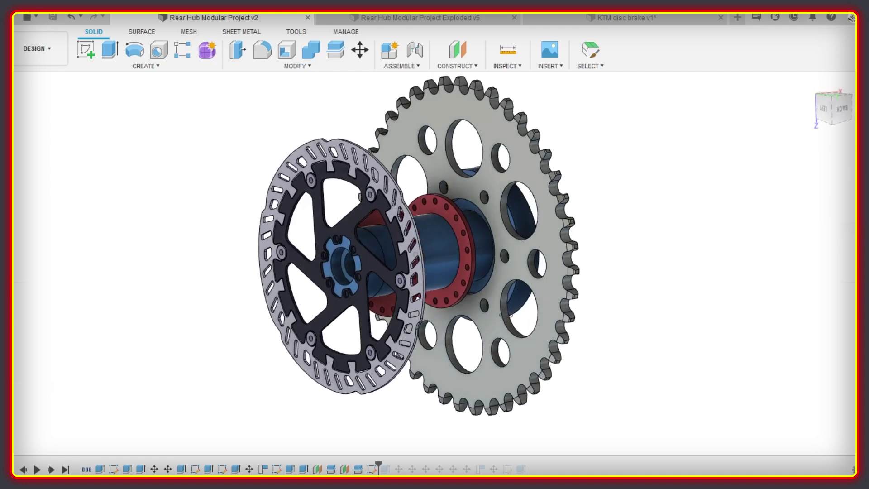
- Return to Rear Hub Modular Project Exploded v5, viewing disc and sprocket face-on, then from left-front
left_click(469, 17)
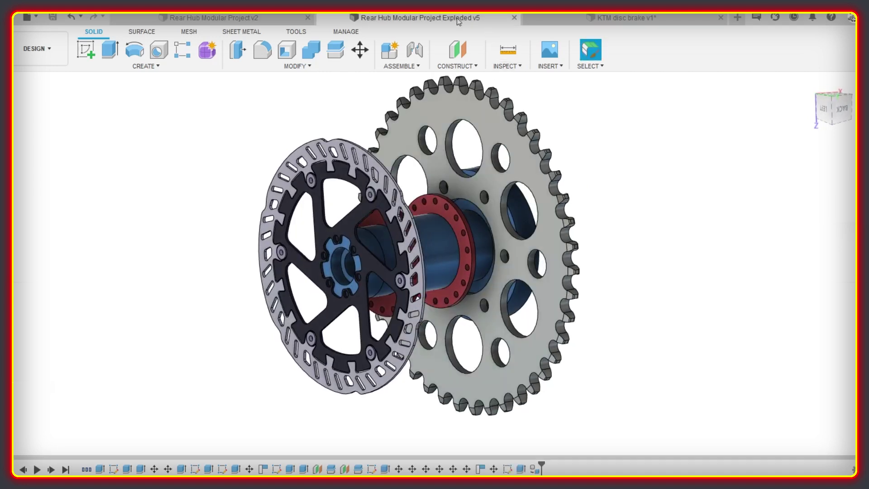
scroll(497, 333, "down", 3)
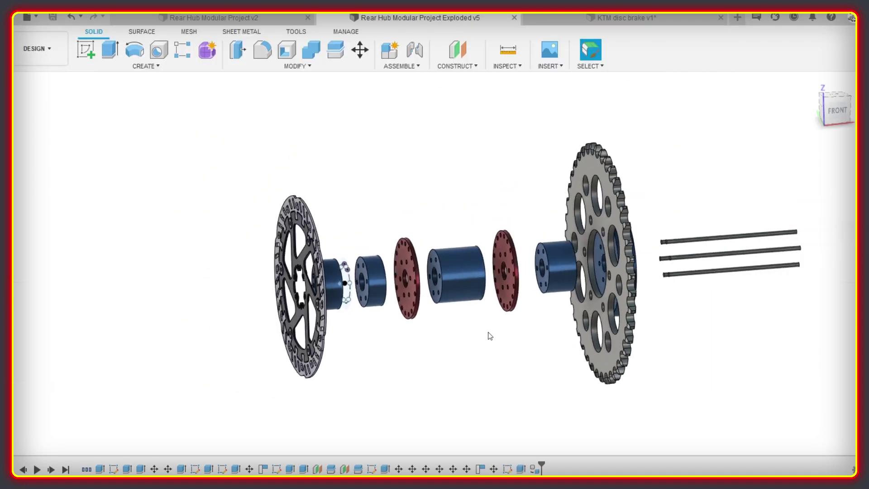
middle_click_drag(514, 341, 464, 326)
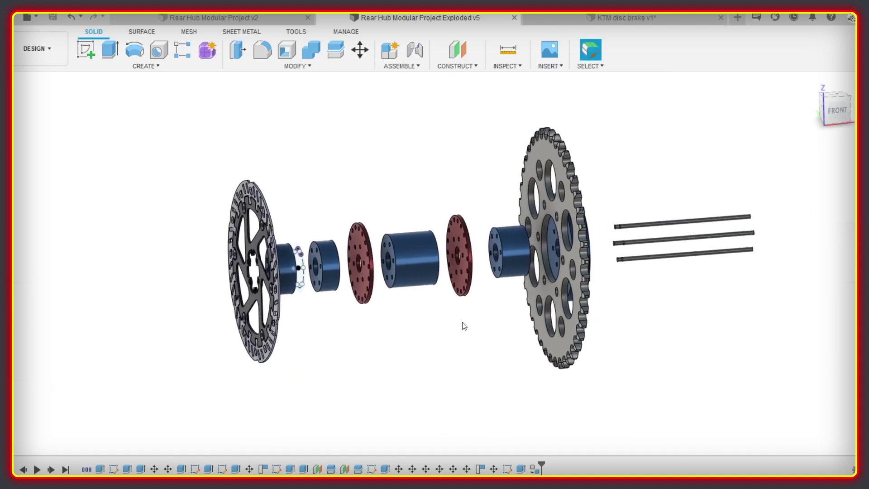
middle_click_drag(367, 343, 418, 325, "shift")
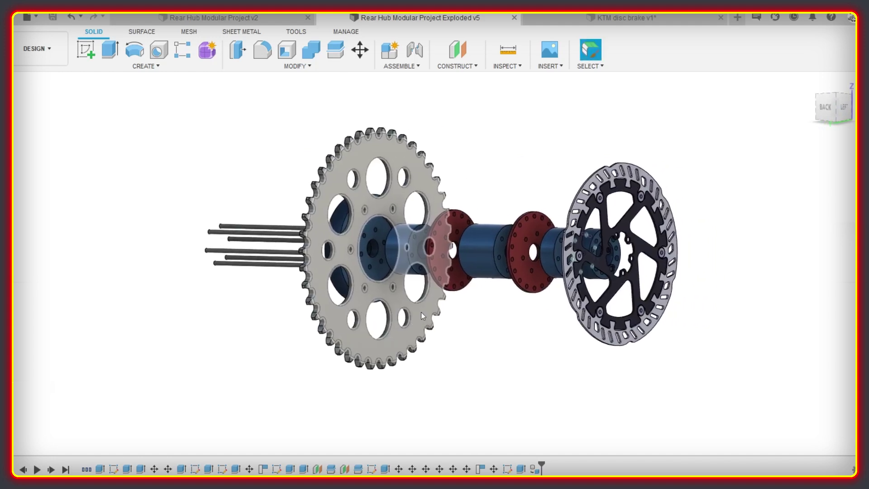
scroll(421, 312, "up", 3)
scroll(430, 302, "down", 3)
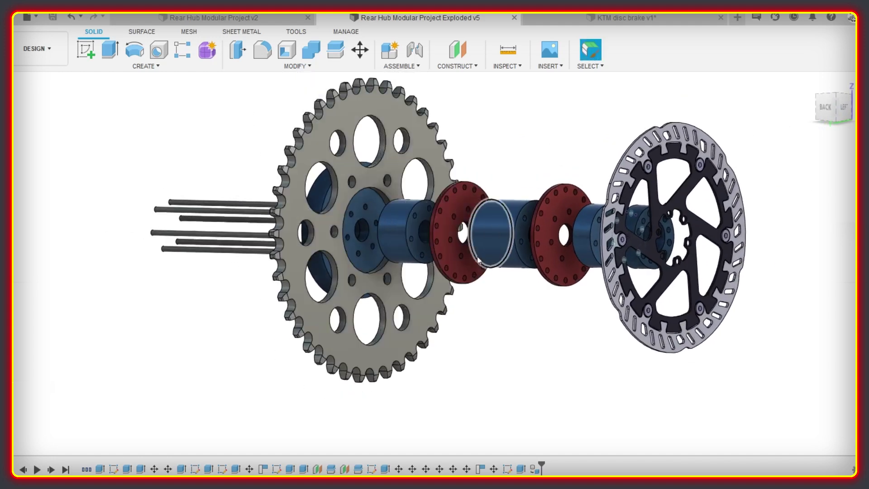
middle_click_drag(477, 258, 474, 285)
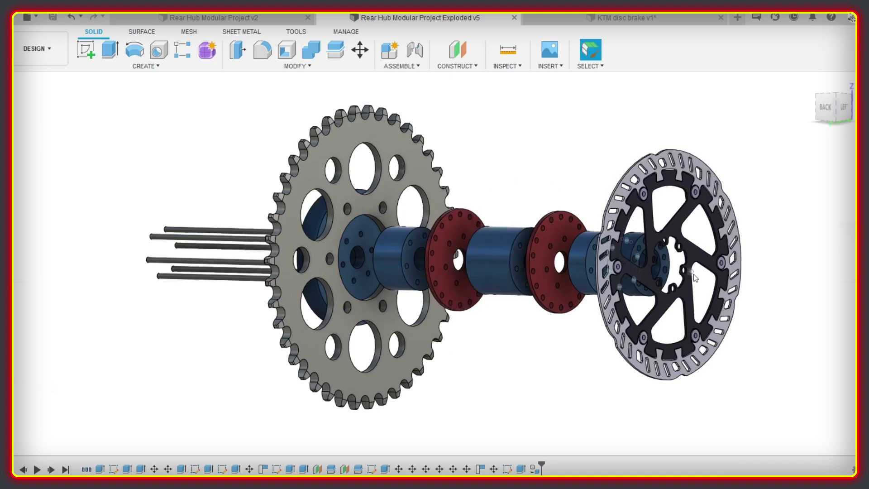
middle_click_drag(694, 273, 587, 278, "shift")
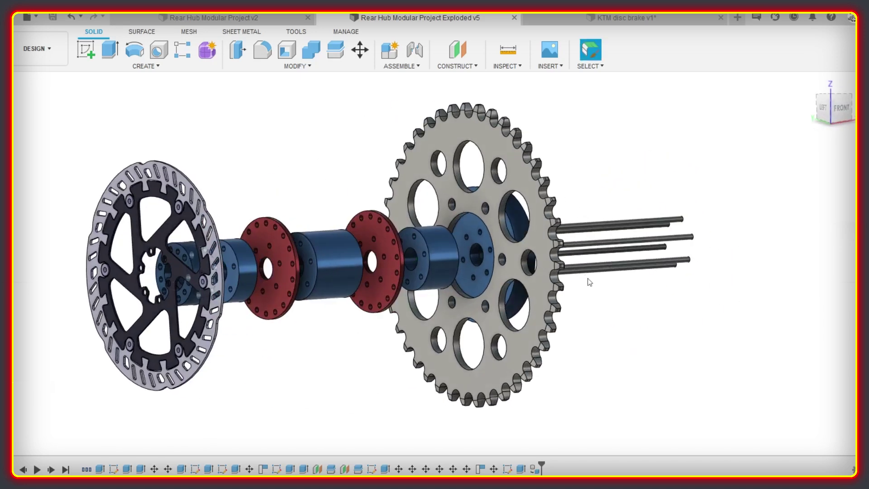
middle_click_drag(365, 321, 465, 310)
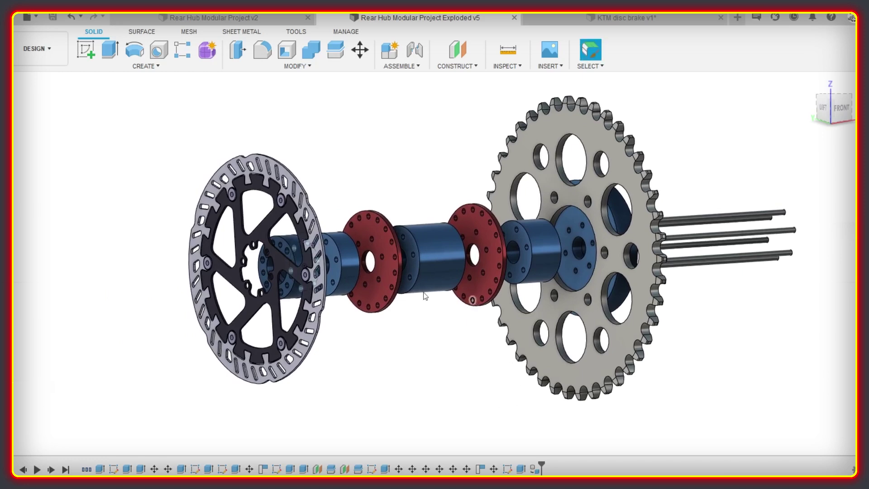
scroll(243, 300, "up", 3)
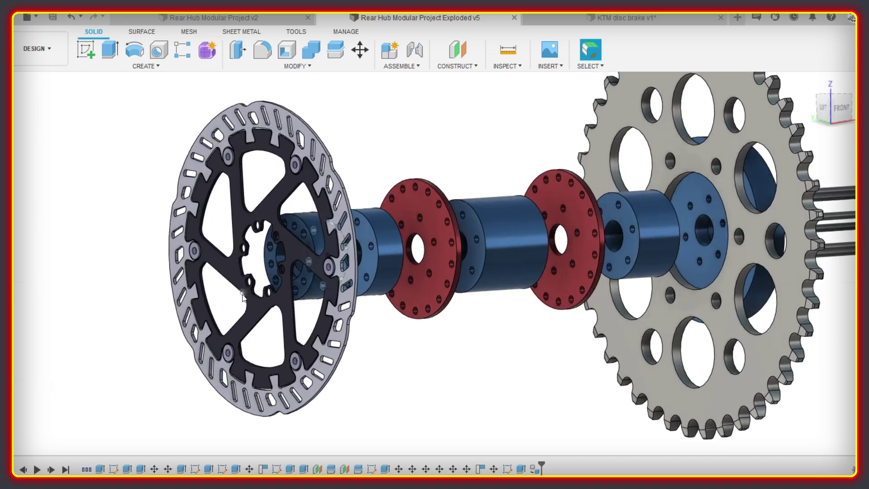
scroll(261, 297, "down", 3)
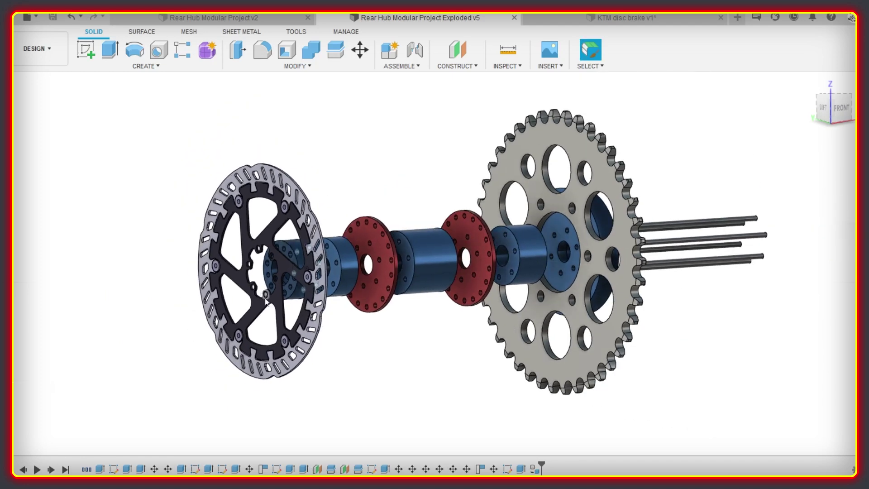
- Orbit the exploded hub to show the sprocket behind the disc, then a three-quarter view
middle_click_drag(485, 359, 491, 327, "shift")
scroll(245, 290, "up", 6)
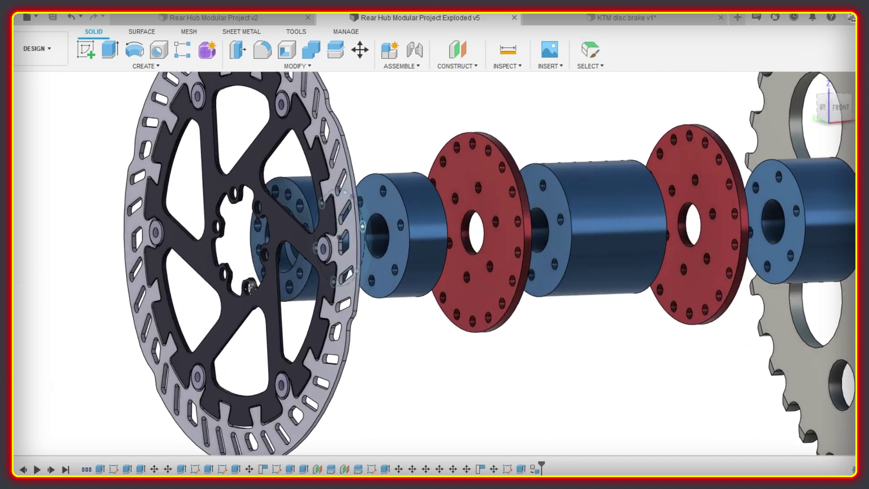
middle_click_drag(250, 288, 423, 286)
middle_click_drag(316, 299, 410, 293, "shift")
scroll(430, 293, "up", 3)
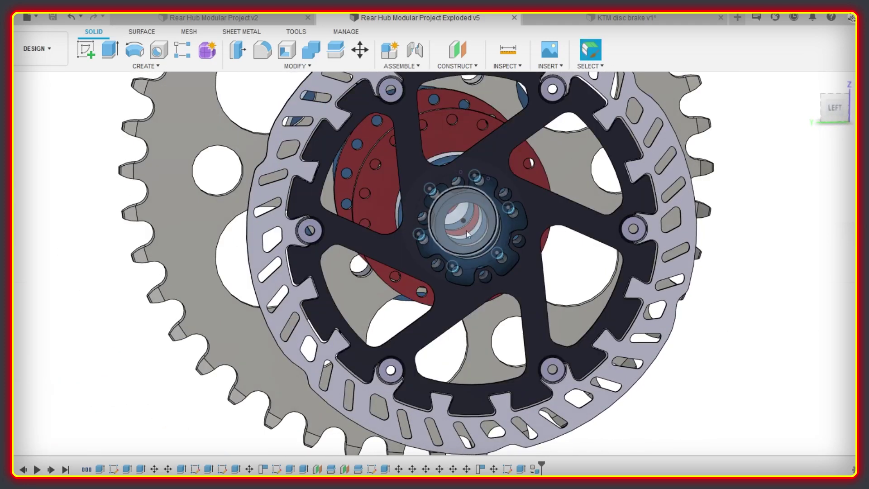
scroll(495, 283, "down", 5)
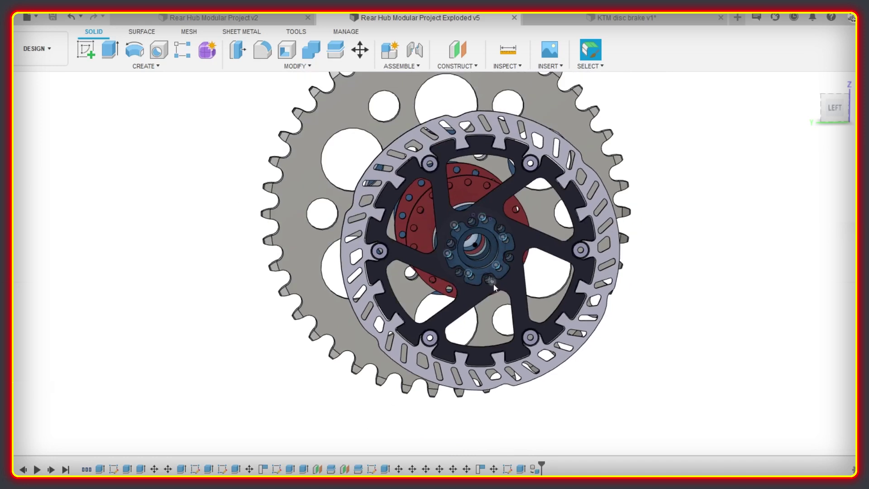
middle_click_drag(493, 284, 458, 297, "shift")
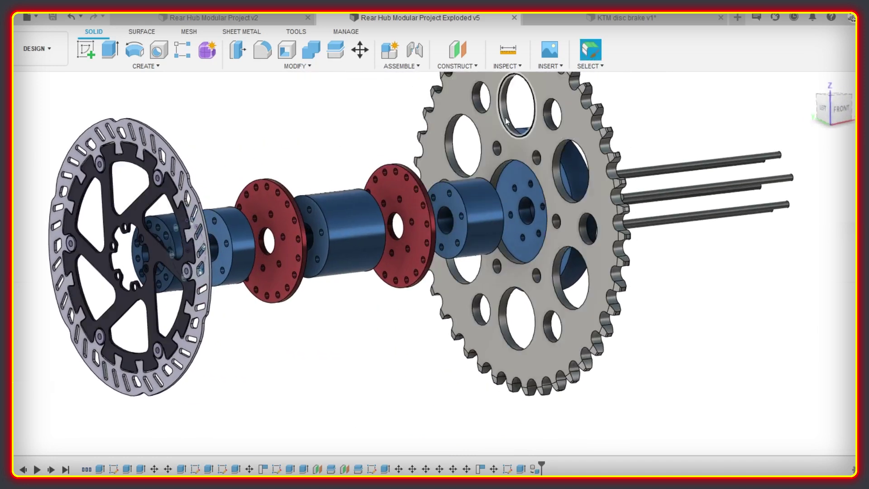
- Switch to the KTM disc brake v1 design and orbit the disc side-on
left_click(583, 18)
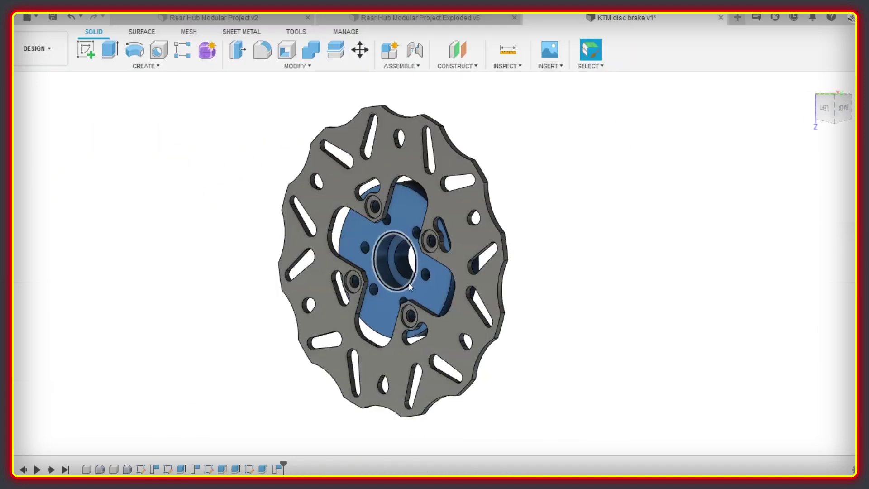
middle_click_drag(429, 283, 412, 285, "shift")
middle_click_drag(539, 278, 578, 259, "shift")
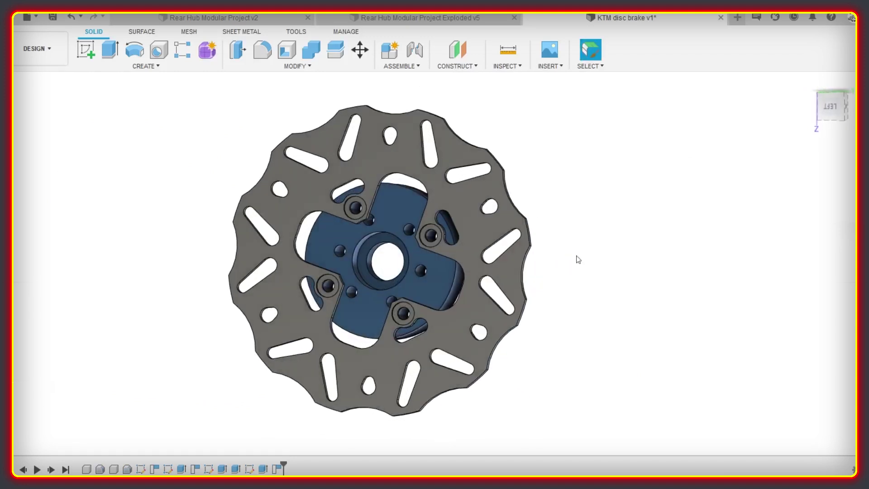
left_click(397, 19)
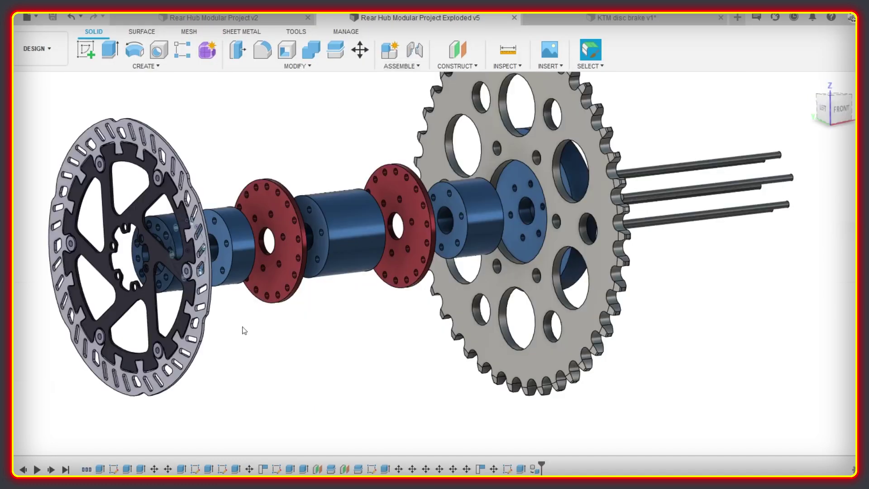
middle_click_drag(243, 331, 376, 307)
middle_click_drag(497, 321, 446, 318, "shift")
scroll(338, 202, "up", 5)
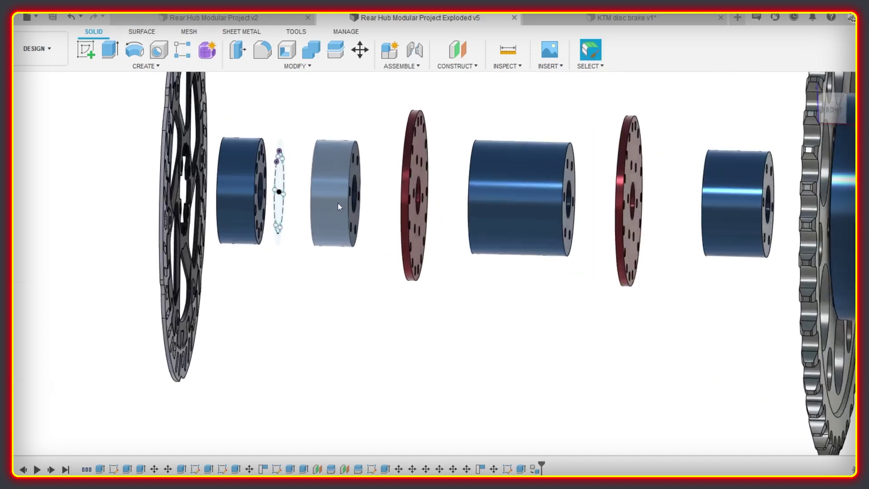
scroll(336, 202, "down", 3)
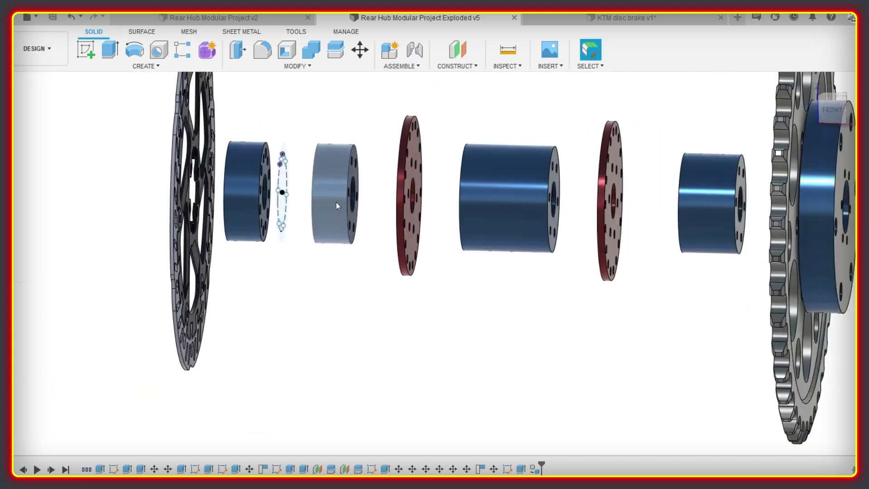
scroll(336, 202, "up", 2)
scroll(336, 201, "down", 2)
mouse_move(460, 233)
middle_mouse_down("shift")
mouse_move(431, 231)
mouse_move(447, 334)
mouse_move(542, 333)
mouse_move(635, 366)
mouse_move(550, 233)
middle_mouse_up("shift")
scroll(427, 229, "up", 4)
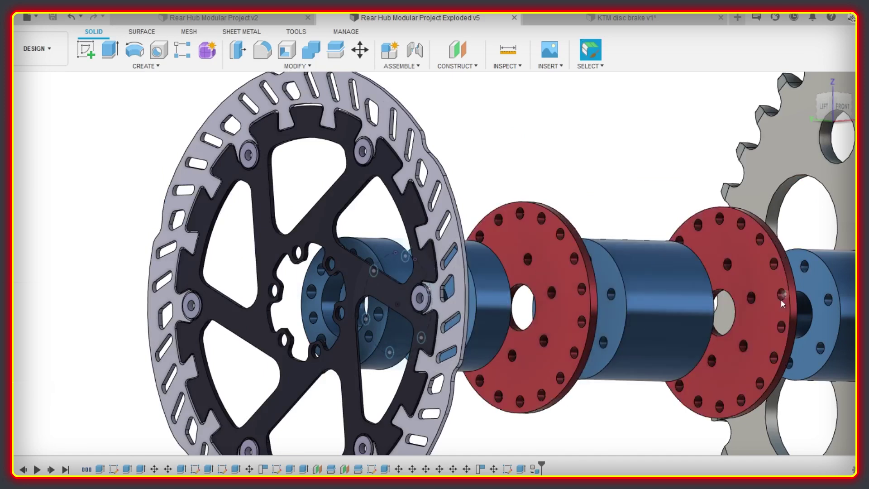
scroll(715, 399, "down", 3)
middle_click_drag(715, 398, 555, 321, "shift")
scroll(632, 354, "down", 3)
scroll(543, 271, "up", 3)
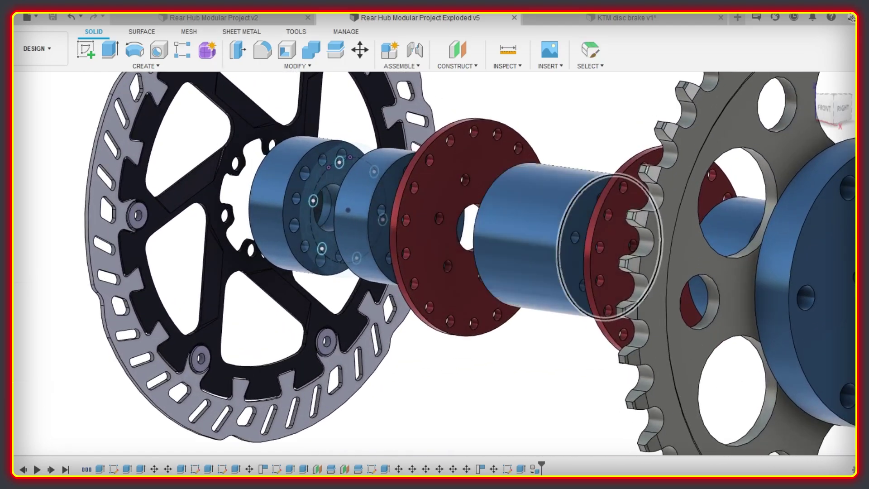
middle_click_drag(544, 270, 388, 264, "shift")
scroll(516, 270, "down", 3)
scroll(413, 262, "up", 2)
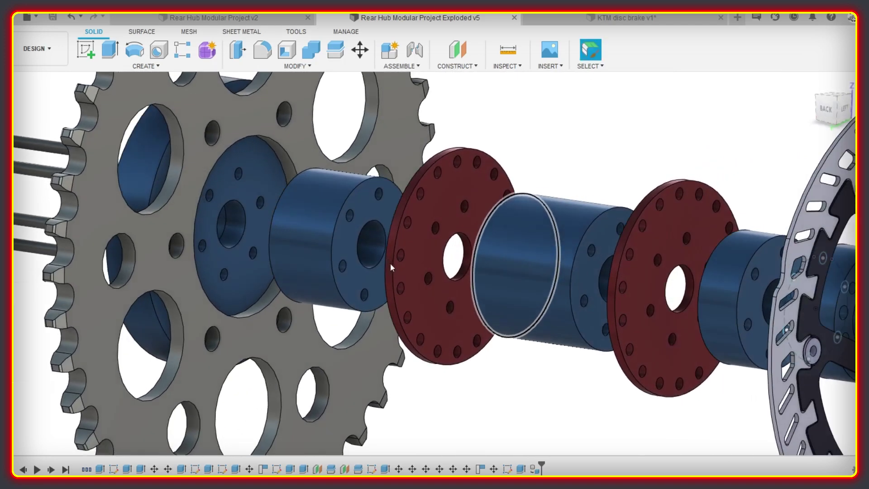
scroll(515, 275, "down", 4)
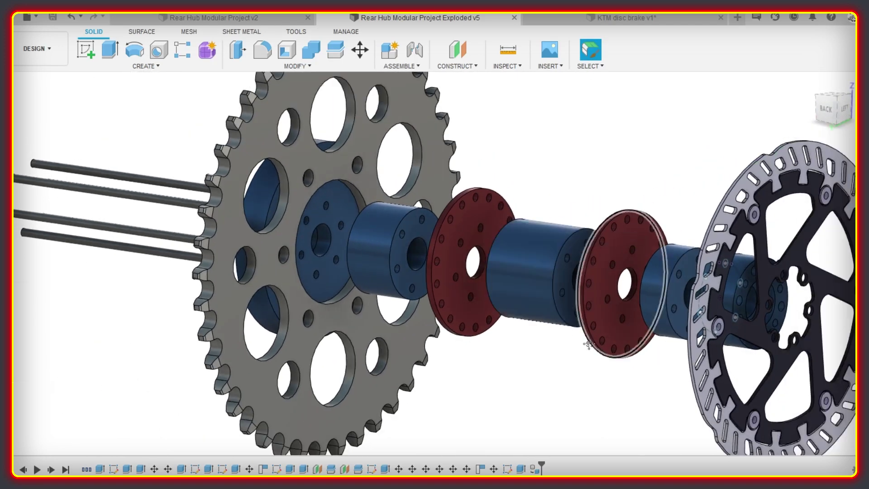
middle_click_drag(587, 344, 448, 294)
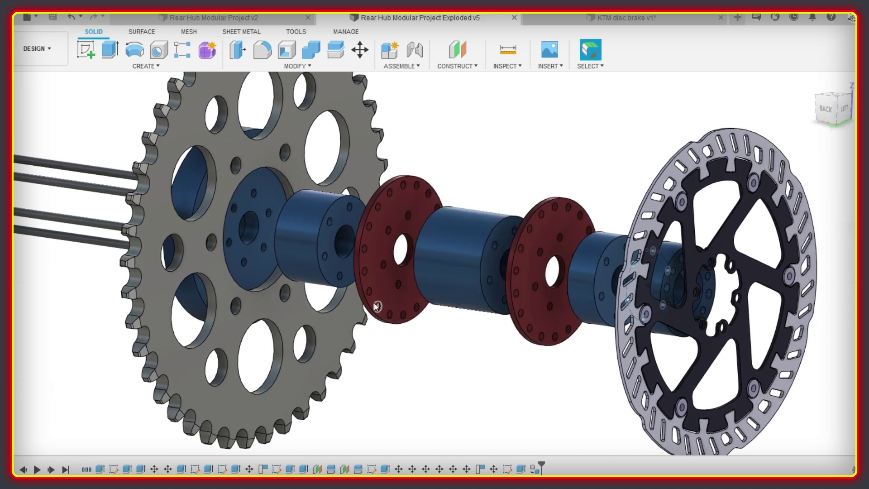
middle_click_drag(324, 311, 452, 317)
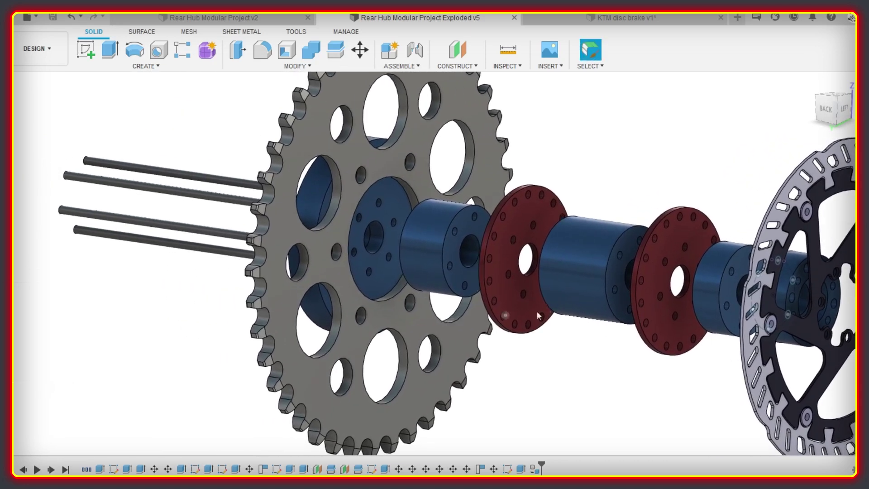
scroll(594, 269, "up", 5)
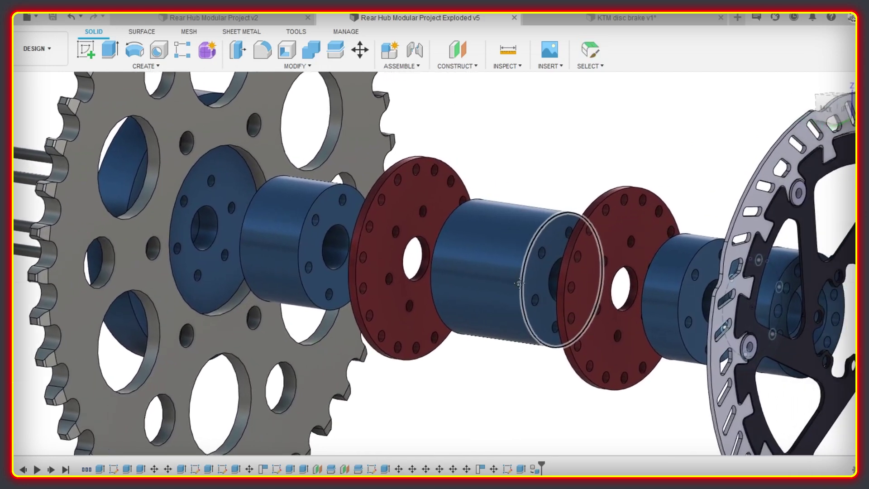
middle_click_drag(520, 283, 506, 249)
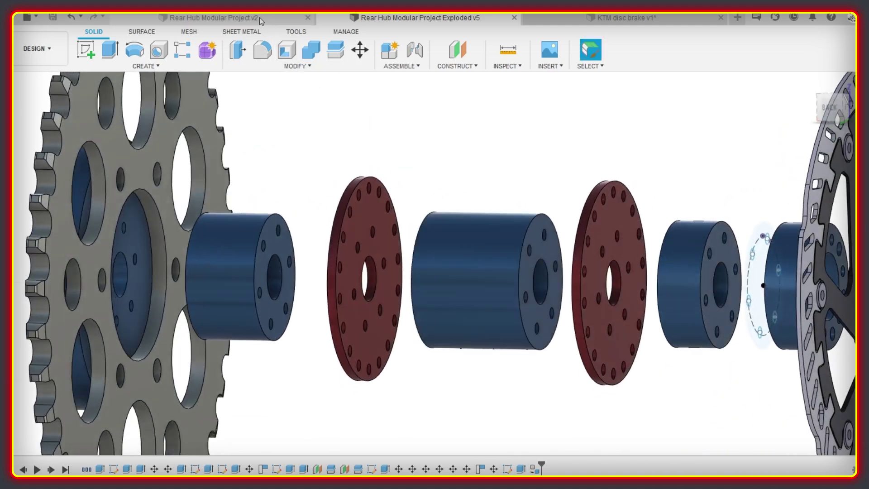
middle_click_drag(314, 327, 262, 320, "shift")
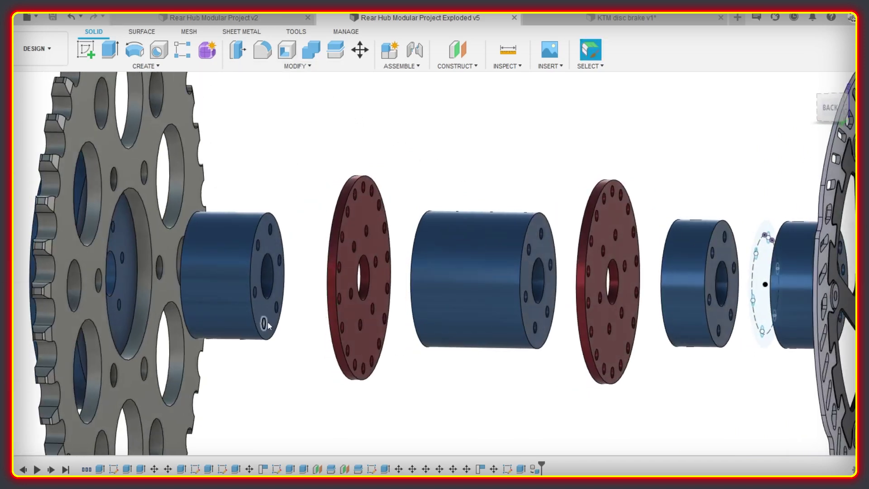
scroll(236, 332, "down", 5)
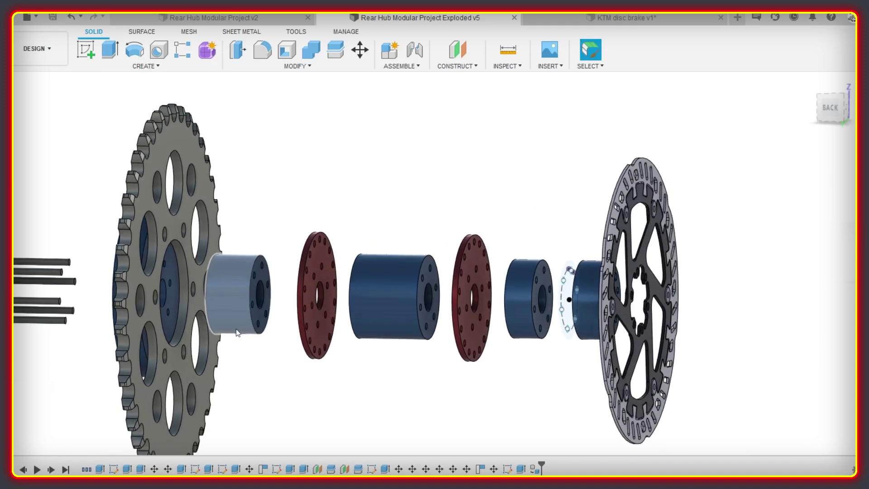
middle_click_drag(236, 333, 588, 297)
scroll(493, 285, "up", 3)
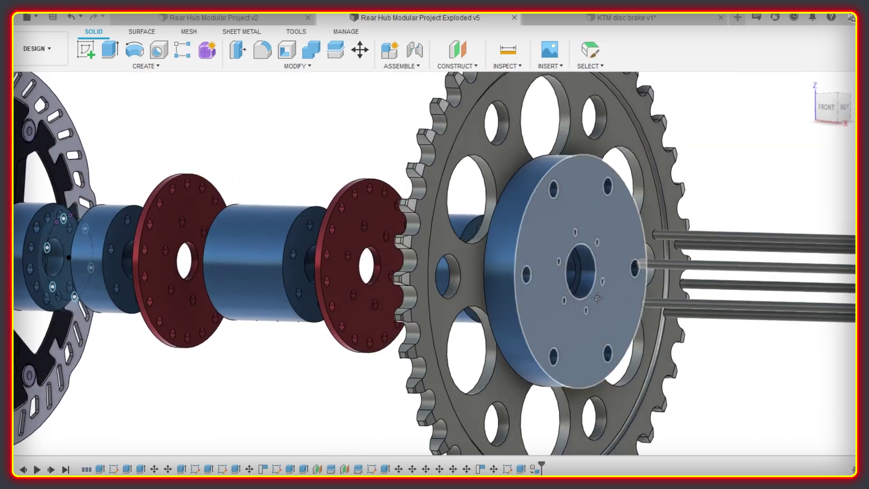
scroll(597, 298, "down", 8)
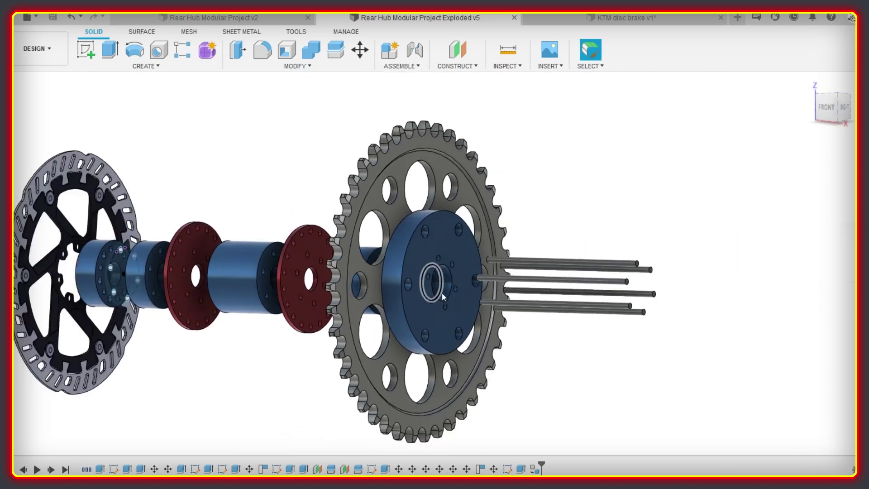
middle_click_drag(442, 292, 428, 272)
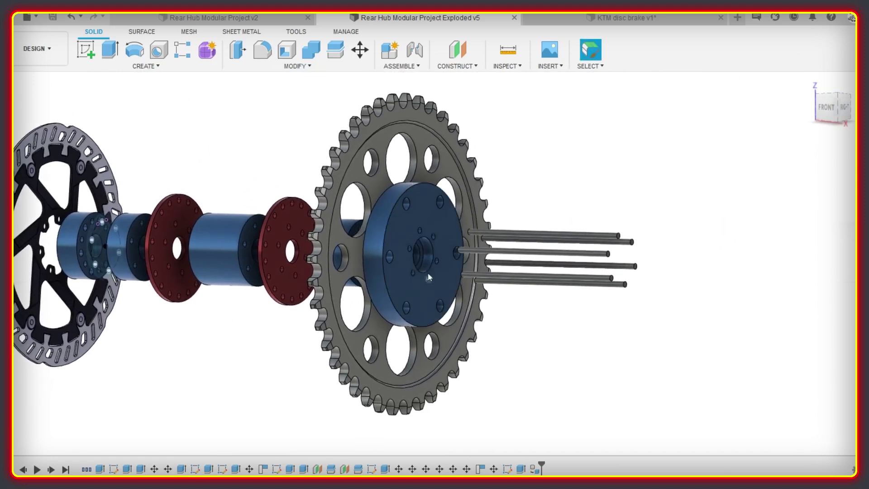
scroll(432, 254, "up", 3)
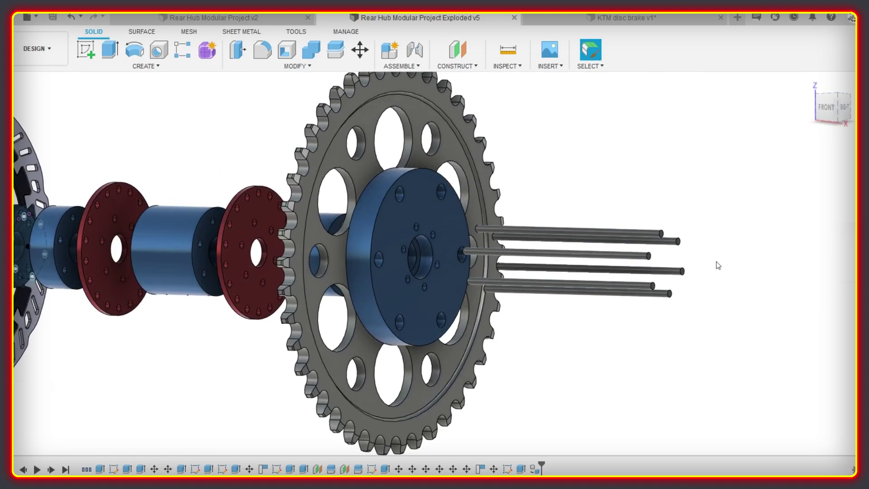
middle_click_drag(696, 276, 578, 277, "shift")
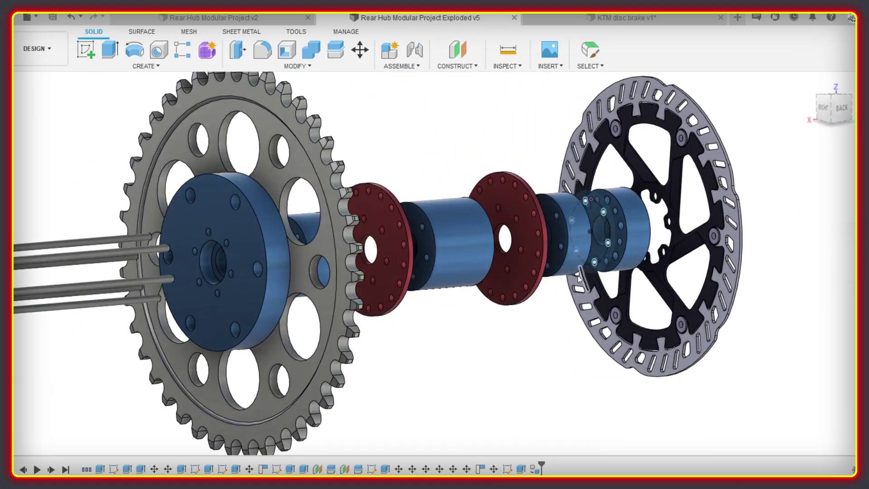
middle_click_drag(360, 310, 412, 235, "shift")
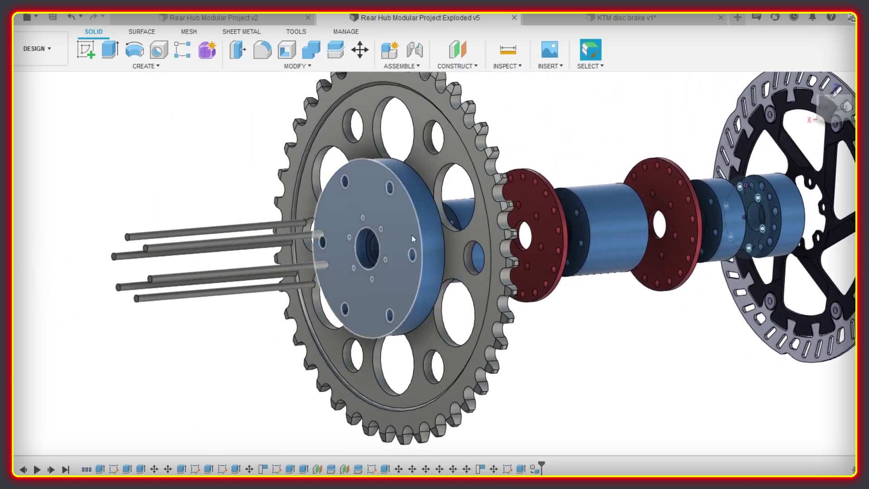
left_click(360, 182)
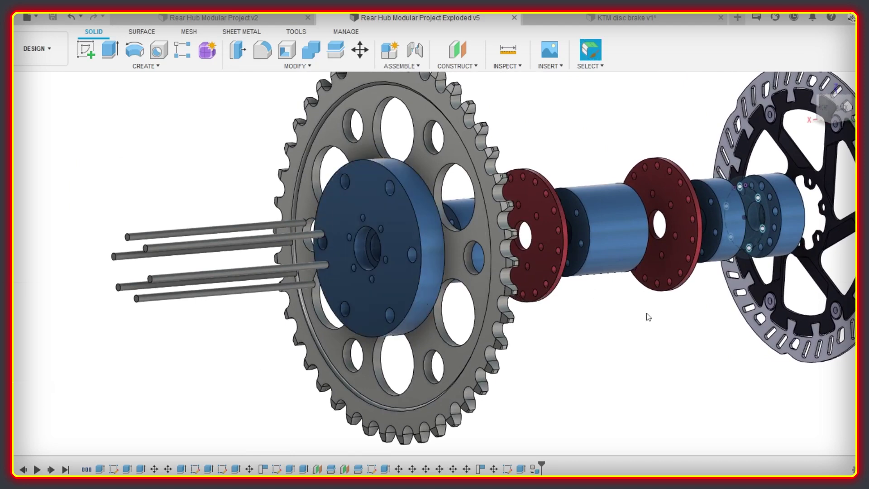
middle_click_drag(645, 314, 626, 297, "shift")
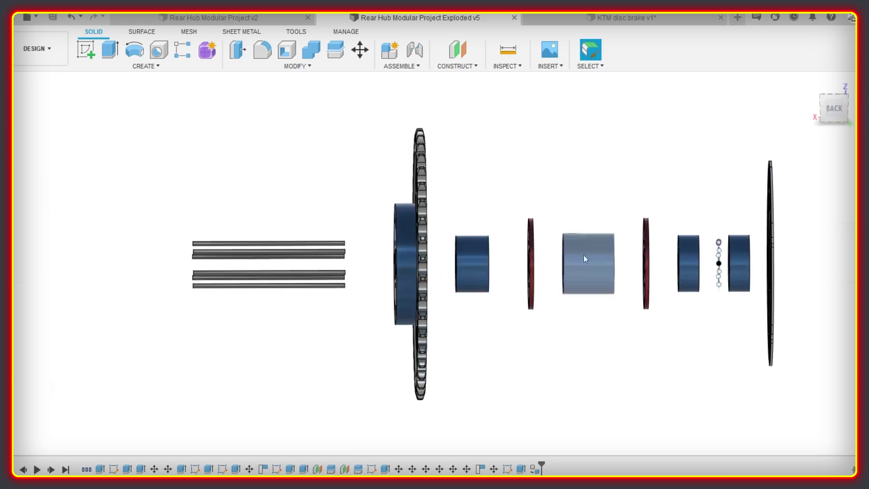
middle_click_drag(450, 255, 498, 287, "shift")
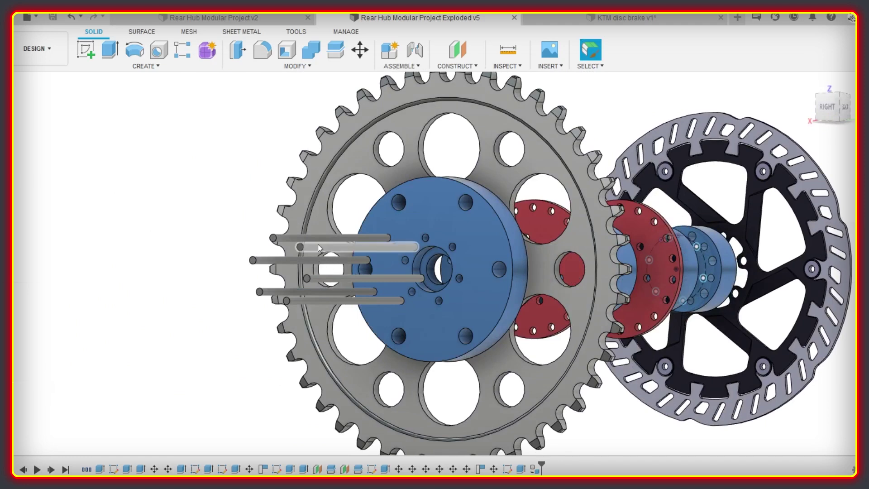
scroll(311, 298, "up", 2)
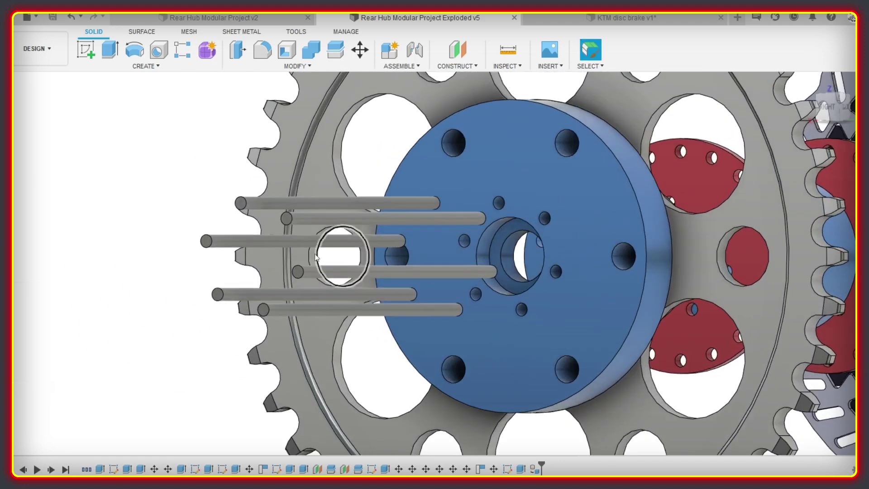
scroll(317, 253, "down", 5)
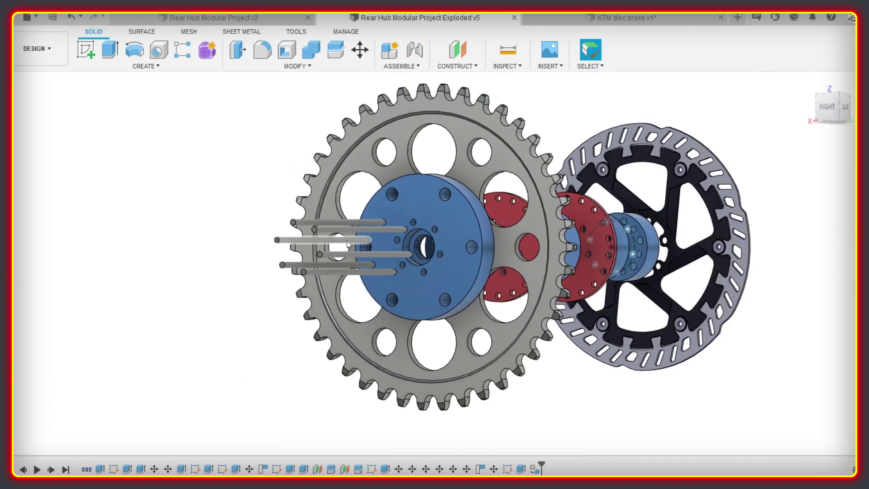
middle_click_drag(407, 255, 398, 226, "shift")
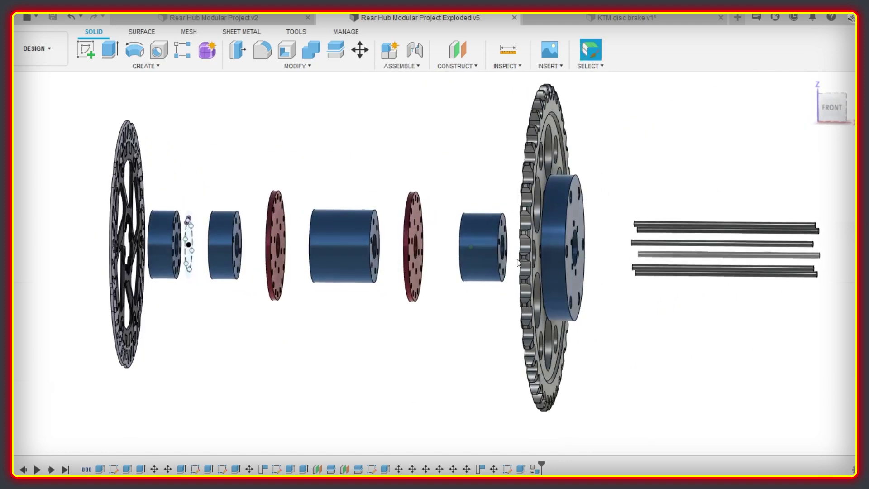
scroll(398, 227, "down", 2)
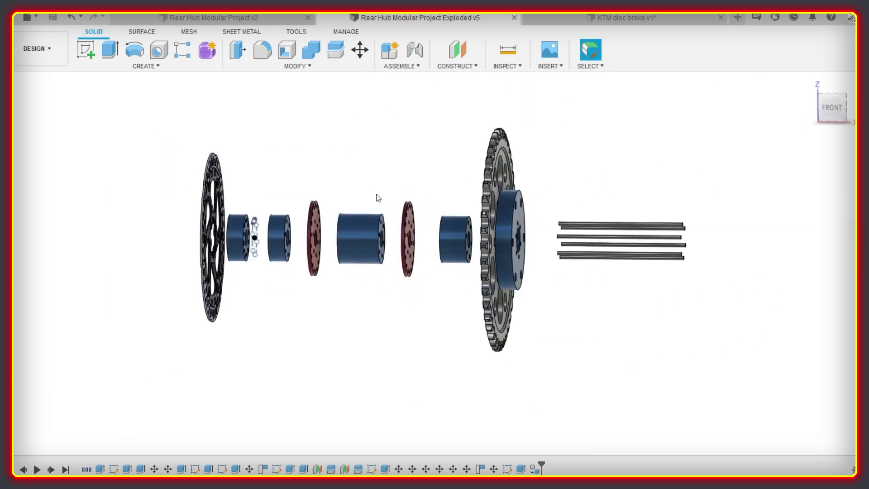
left_click(235, 18)
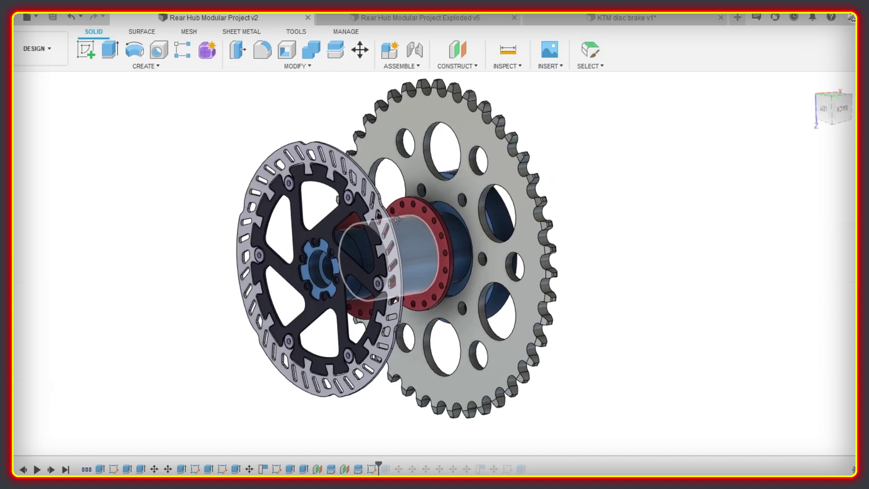
- Orbit the assembled hub around its vertical axis to a side view
middle_click_drag(396, 219, 512, 233, "shift")
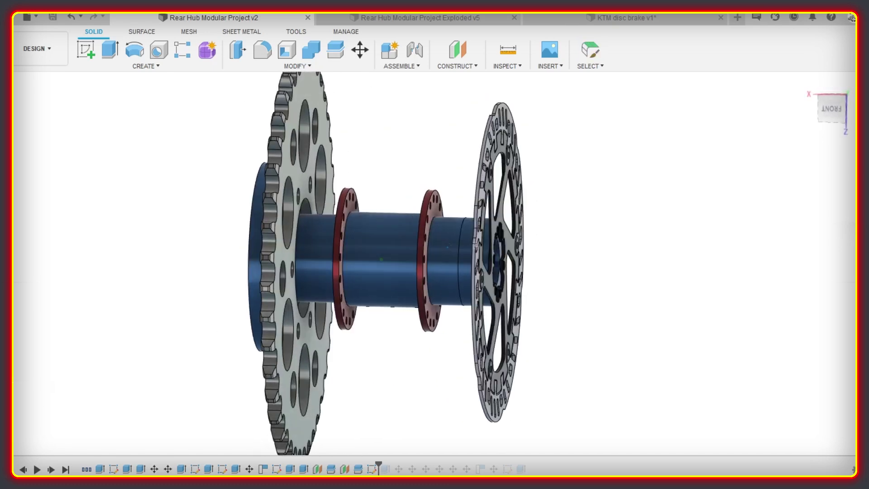
middle_click_drag(624, 267, 645, 257, "shift")
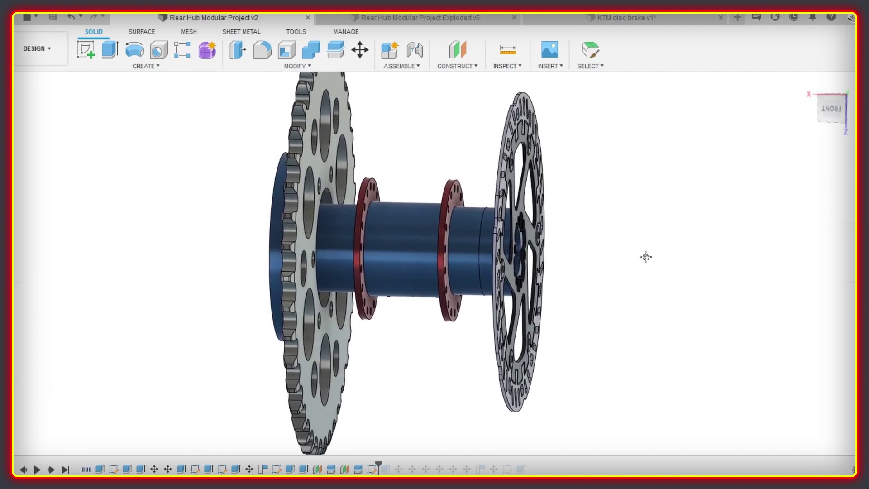